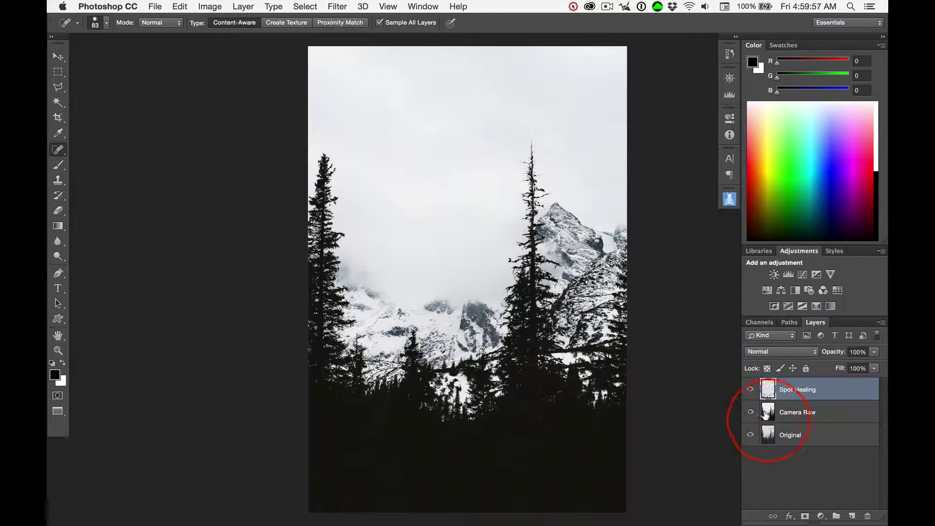
- Compare against the unhealed version, then heal the white specks on the treetops and bottom-left corner
left_click(748, 389)
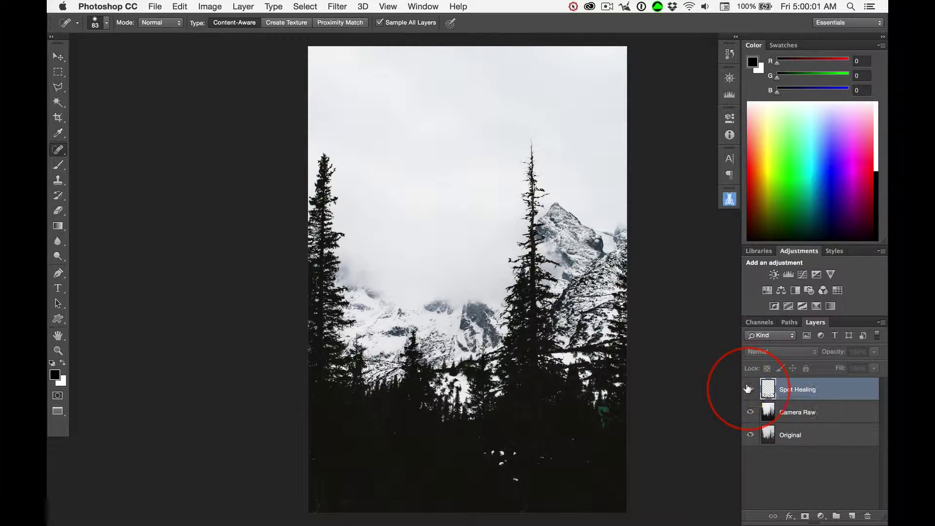
left_click(749, 389)
left_click(749, 389)
left_click(607, 432)
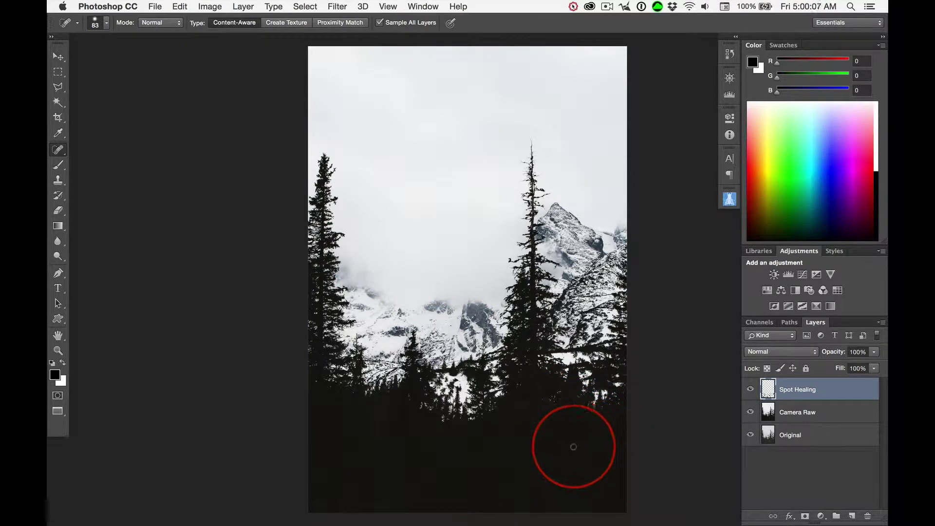
left_click(328, 502)
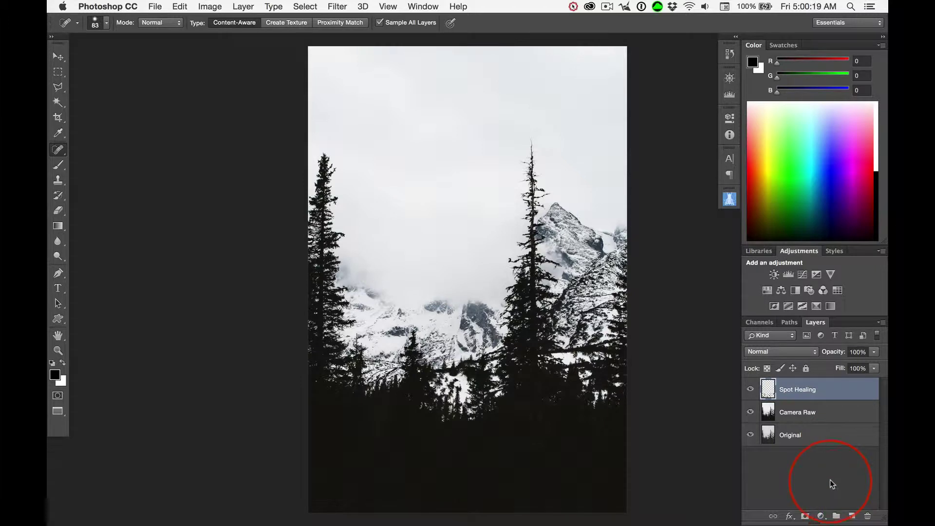
- Create a new Layer 1 above Spot Healing and fill it with 50% Gray
key("alt+shift+super+n")
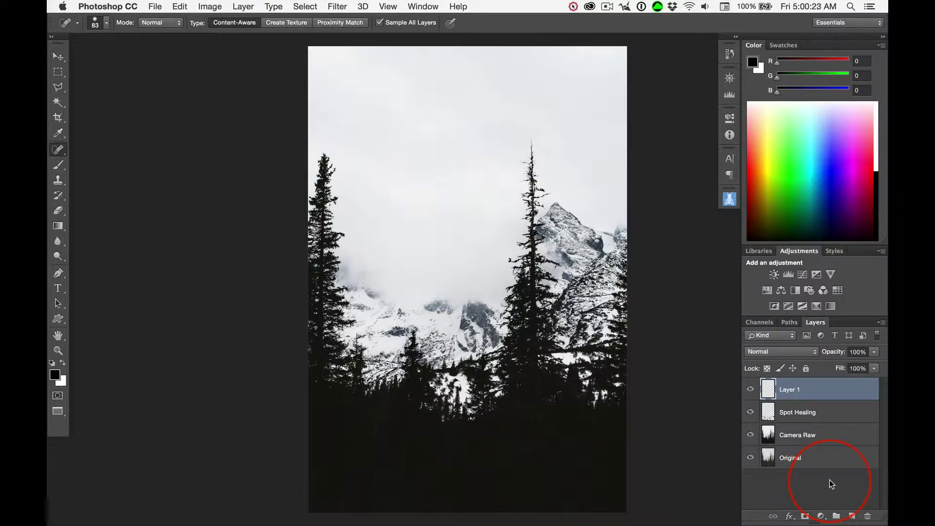
key("shift+BackSpace")
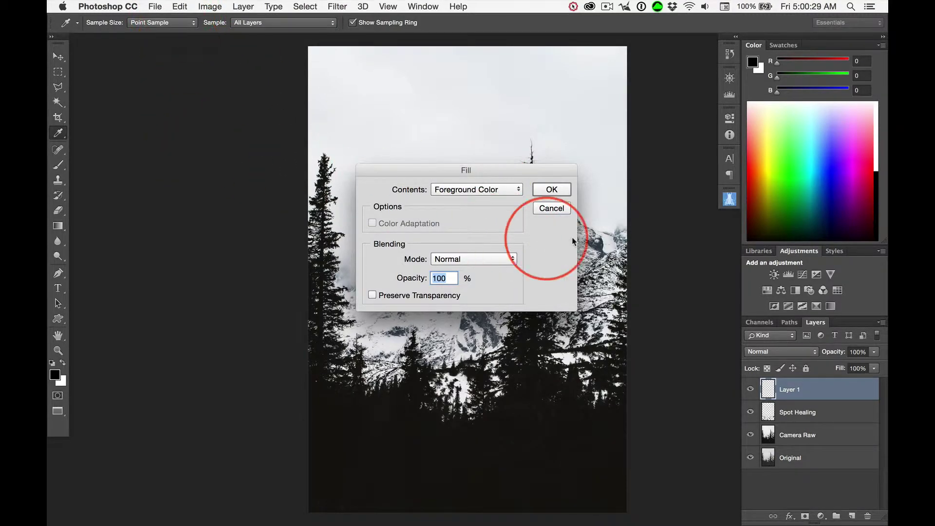
left_click(475, 190)
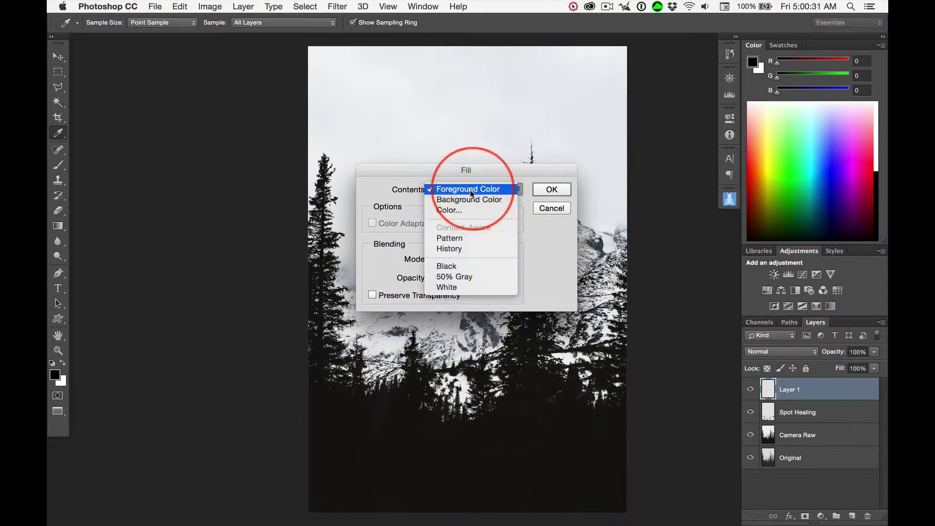
left_click(454, 275)
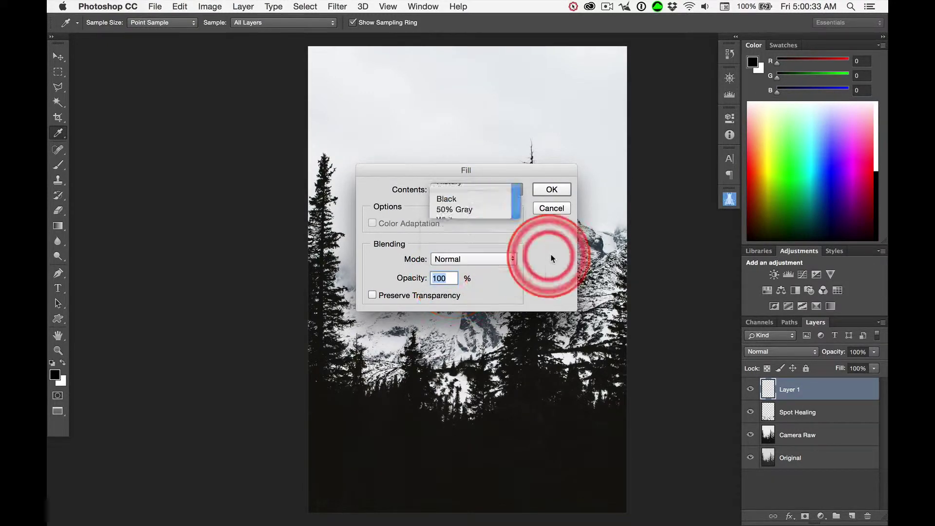
left_click(551, 190)
key("j")
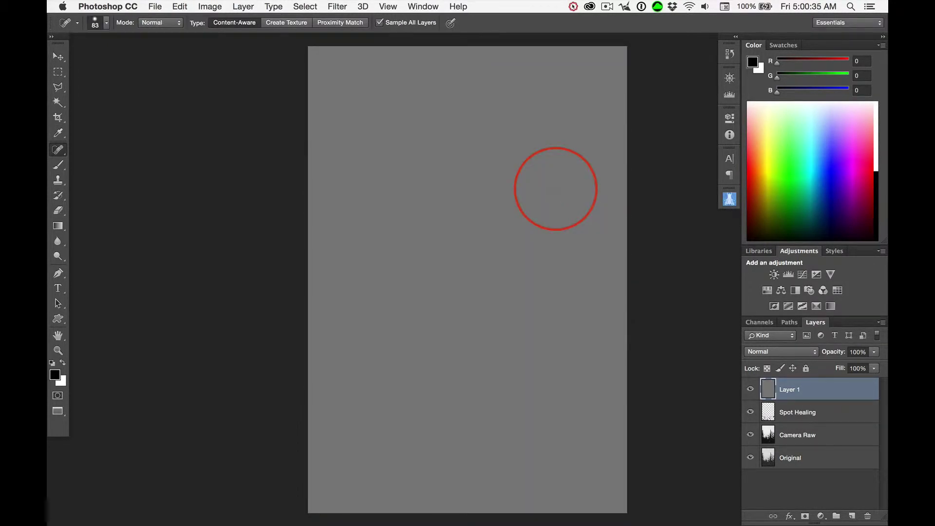
- Set Layer 1's blend mode to Overlay
left_click(855, 355)
left_click(789, 353)
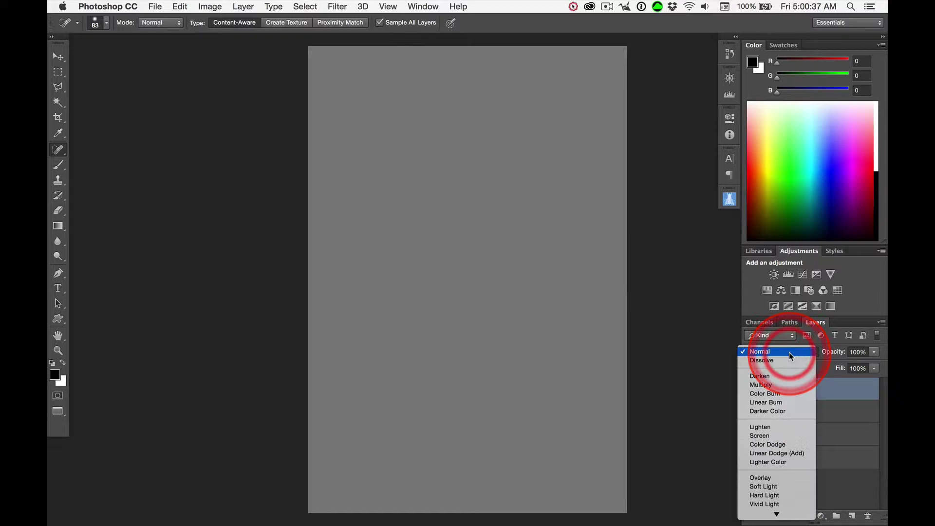
left_click(769, 480)
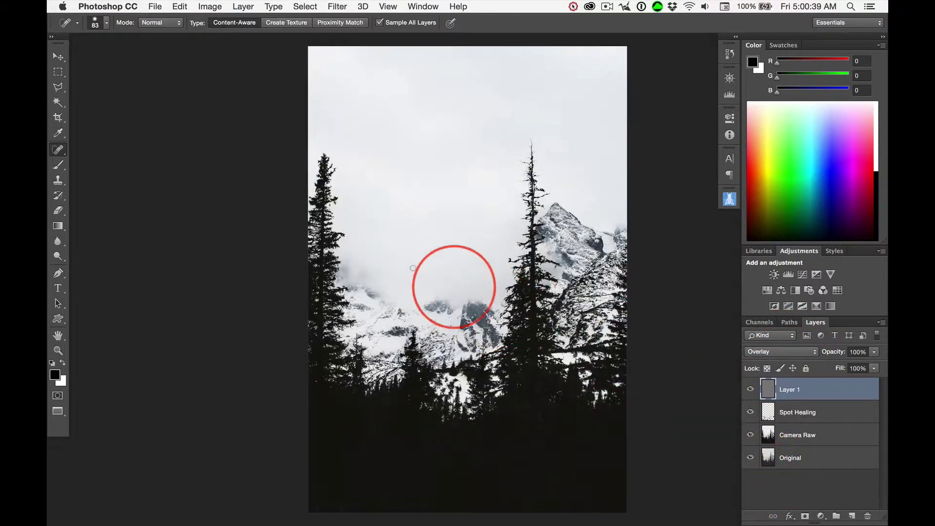
key("b")
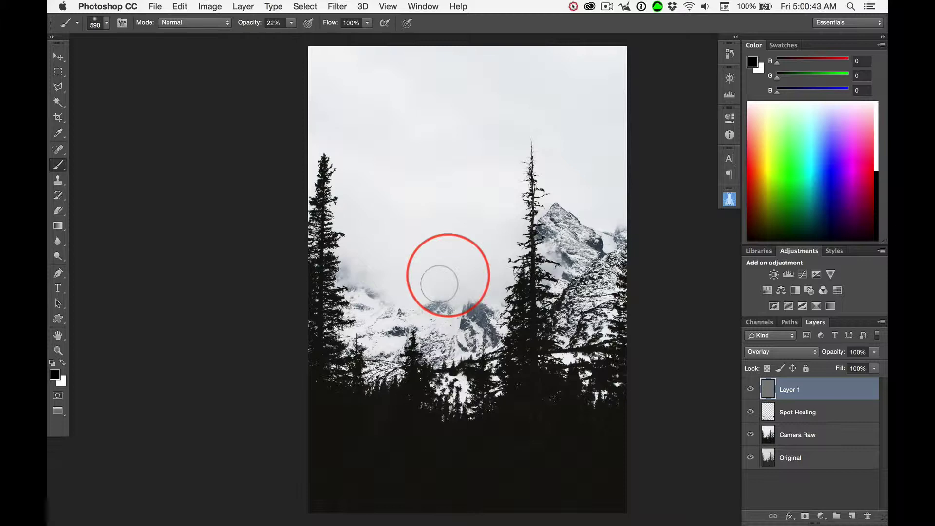
- Enlarge the soft brush diameter to about 1136 px
mouse_move(444, 292)
left_mouse_down()
mouse_move(458, 302)
mouse_move(493, 298)
mouse_move(463, 132)
mouse_move(465, 147)
left_mouse_up()
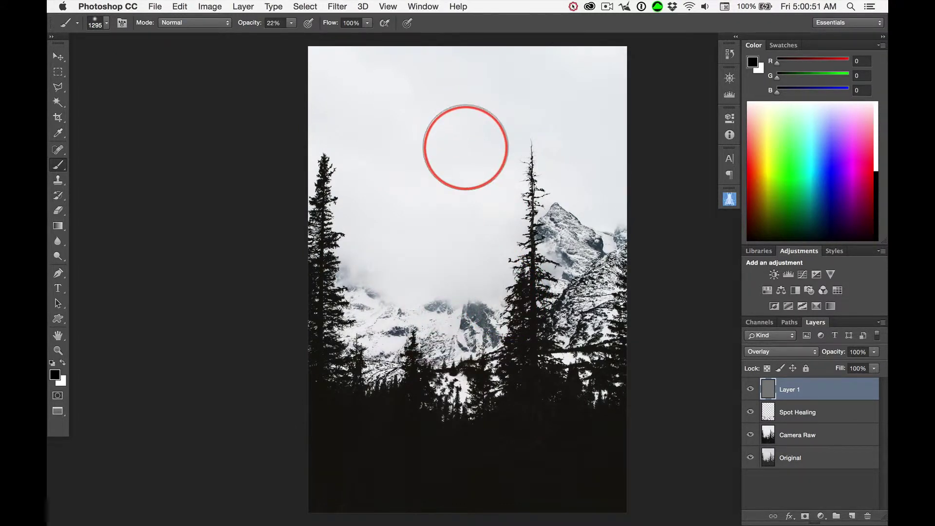
mouse_move(448, 278)
left_mouse_down()
mouse_move(466, 278)
mouse_move(434, 276)
left_mouse_up()
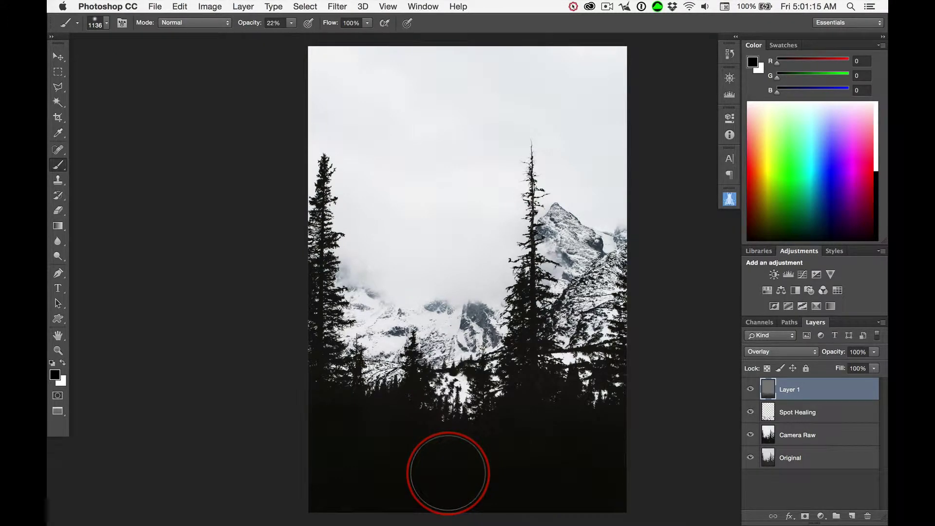
- At 100% zoom, burn the dark foreground below the tree line with black
key("super+1")
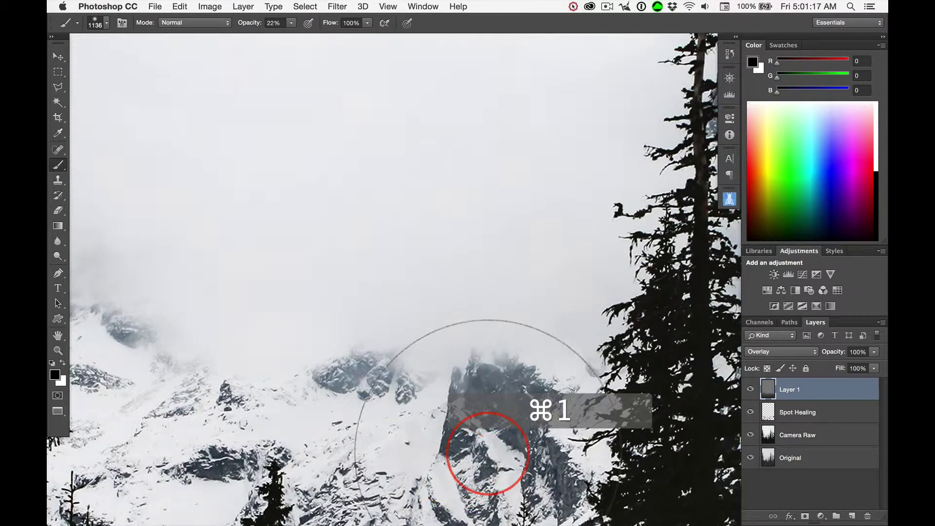
scroll(487, 453, "down", 10)
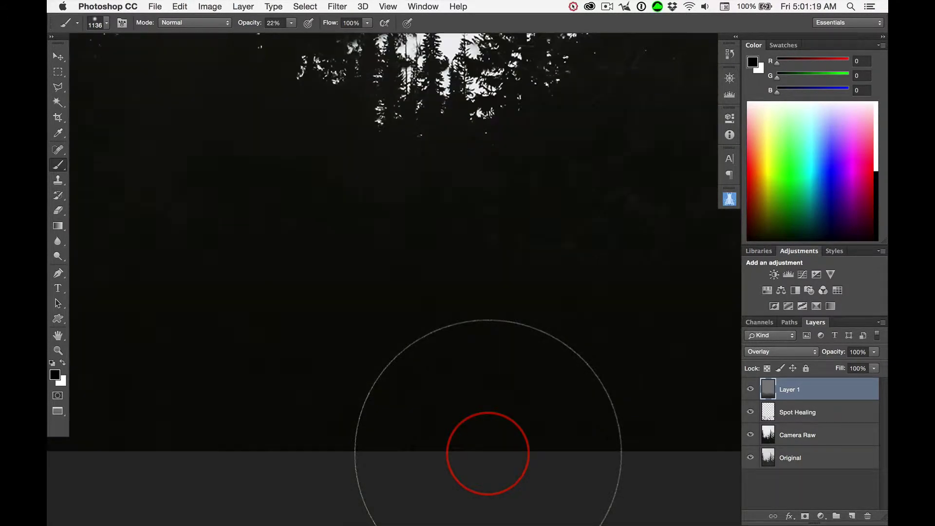
left_click_drag(351, 394, 575, 345)
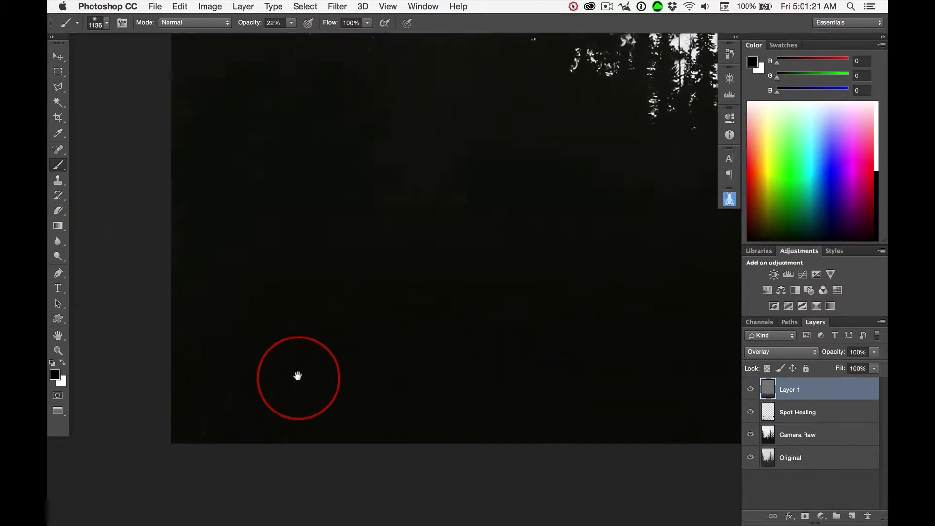
left_click_drag(423, 325, 220, 378)
left_click_drag(548, 346, 305, 407)
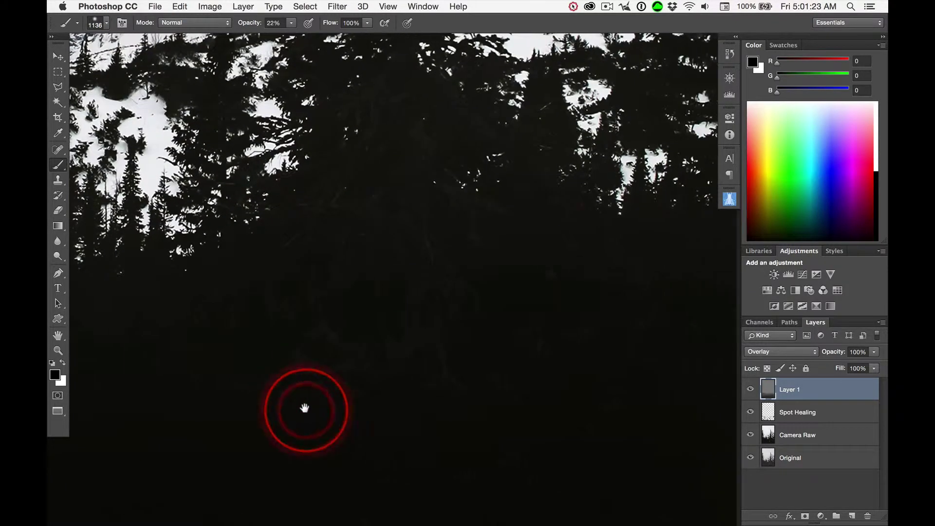
left_click(445, 307)
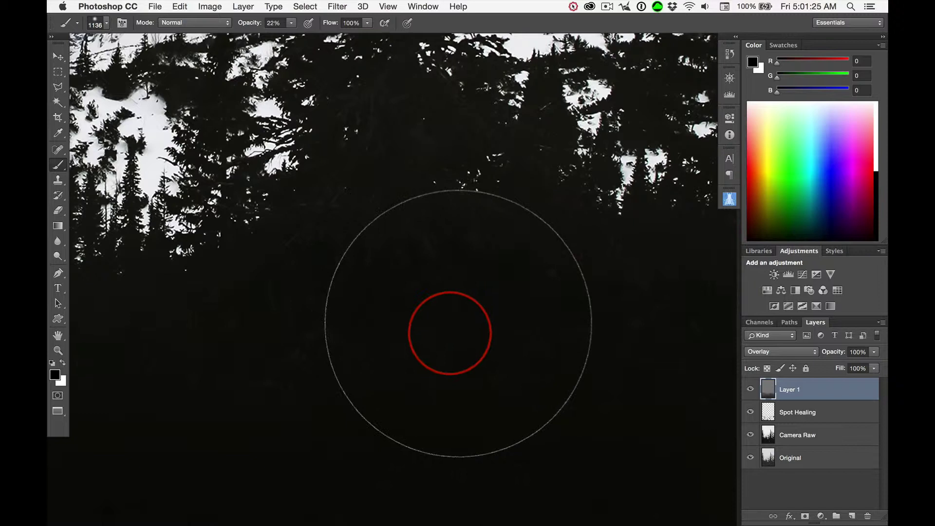
mouse_move(522, 413)
left_mouse_down()
mouse_move(595, 455)
mouse_move(209, 502)
mouse_move(477, 449)
mouse_move(485, 469)
mouse_move(428, 163)
mouse_move(463, 224)
mouse_move(482, 200)
mouse_move(359, 382)
mouse_move(412, 418)
left_mouse_up()
- Darken the rocks on the mountain peak, the lower slope and the foggy peaks
left_click_drag(397, 259, 369, 524)
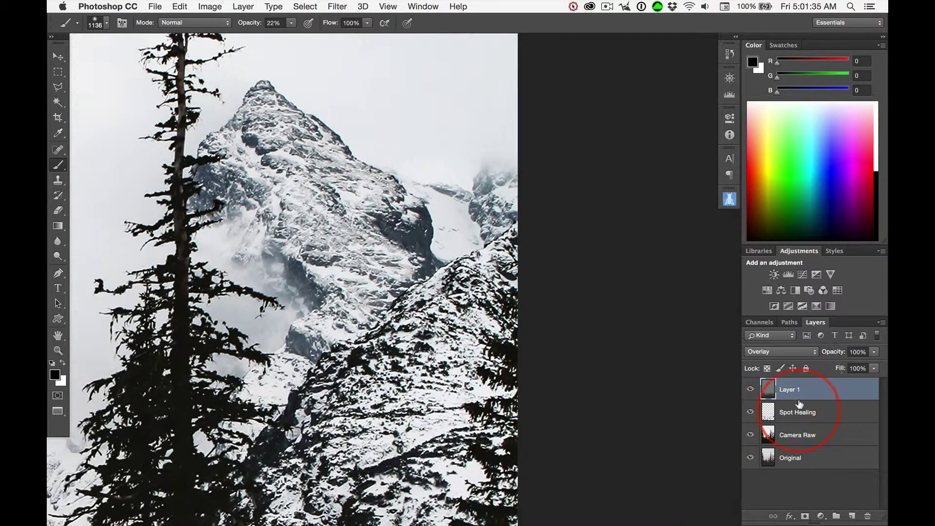
mouse_move(321, 194)
left_mouse_down()
mouse_move(296, 188)
mouse_move(364, 225)
mouse_move(374, 292)
mouse_move(400, 350)
mouse_move(422, 366)
mouse_move(365, 424)
mouse_move(362, 463)
mouse_move(426, 500)
mouse_move(448, 417)
mouse_move(454, 336)
mouse_move(486, 314)
mouse_move(512, 247)
mouse_move(511, 213)
mouse_move(476, 322)
mouse_move(447, 476)
mouse_move(332, 330)
mouse_move(261, 213)
mouse_move(251, 213)
mouse_move(340, 329)
mouse_move(315, 279)
mouse_move(360, 269)
mouse_move(391, 244)
mouse_move(439, 384)
mouse_move(415, 480)
mouse_move(401, 413)
left_mouse_up()
scroll(400, 413, "down", 6)
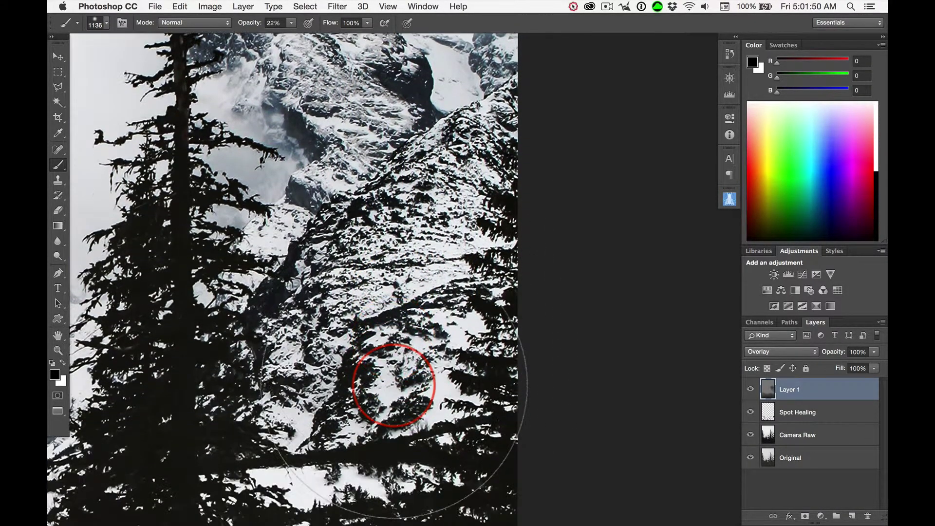
mouse_move(393, 375)
left_mouse_down()
mouse_move(355, 383)
mouse_move(345, 410)
mouse_move(398, 314)
mouse_move(332, 214)
mouse_move(397, 276)
mouse_move(534, 233)
mouse_move(610, 235)
left_mouse_up()
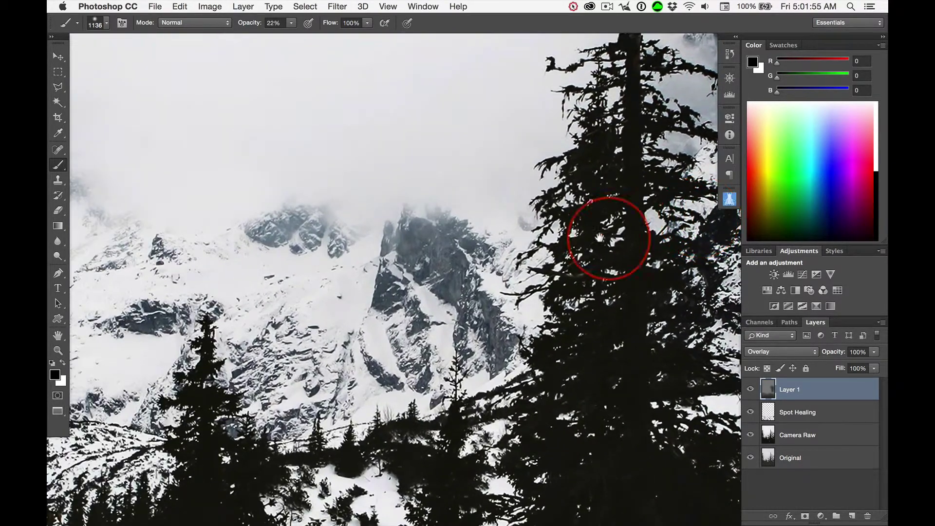
left_click(478, 304)
mouse_move(477, 305)
left_mouse_down()
mouse_move(460, 359)
mouse_move(427, 322)
mouse_move(377, 356)
mouse_move(397, 278)
mouse_move(379, 351)
mouse_move(387, 348)
mouse_move(366, 394)
mouse_move(286, 311)
mouse_move(288, 223)
mouse_move(302, 230)
mouse_move(208, 238)
mouse_move(101, 268)
mouse_move(136, 266)
mouse_move(111, 281)
mouse_move(123, 313)
mouse_move(165, 309)
mouse_move(140, 377)
mouse_move(146, 387)
mouse_move(367, 228)
mouse_move(422, 291)
mouse_move(438, 327)
mouse_move(385, 209)
mouse_move(345, 183)
mouse_move(333, 144)
mouse_move(322, 140)
mouse_move(332, 138)
mouse_move(388, 167)
mouse_move(424, 262)
mouse_move(597, 279)
mouse_move(473, 274)
mouse_move(625, 265)
mouse_move(677, 249)
mouse_move(682, 306)
mouse_move(532, 344)
mouse_move(495, 273)
mouse_move(470, 282)
mouse_move(455, 319)
mouse_move(412, 309)
mouse_move(371, 316)
left_mouse_up()
key("space")
- Fit the image on screen and toggle Layer 1 to compare before and after
key("super+0")
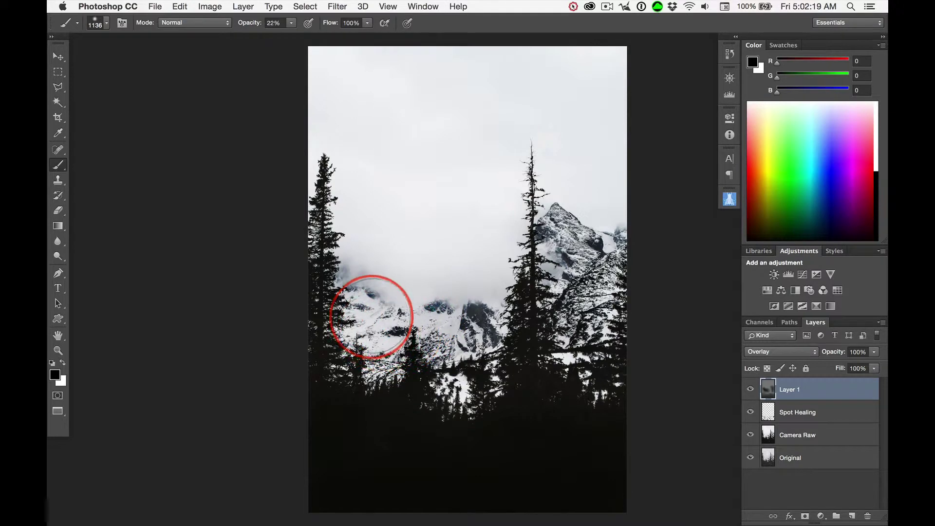
left_click(750, 390)
left_click(750, 390)
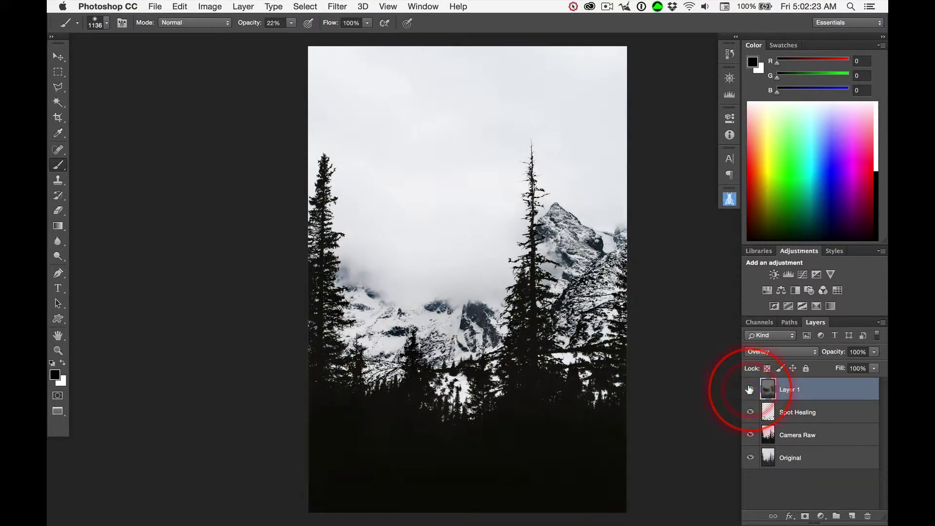
left_click(750, 390)
left_click(750, 390)
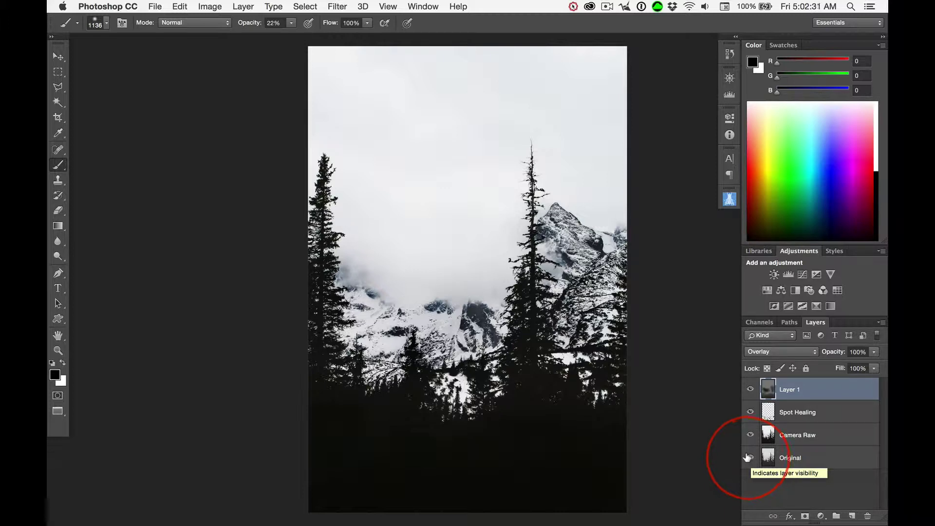
- Compare with the Original layer alone, then darken the right-hand trees and lower-left foreground
key("alt")
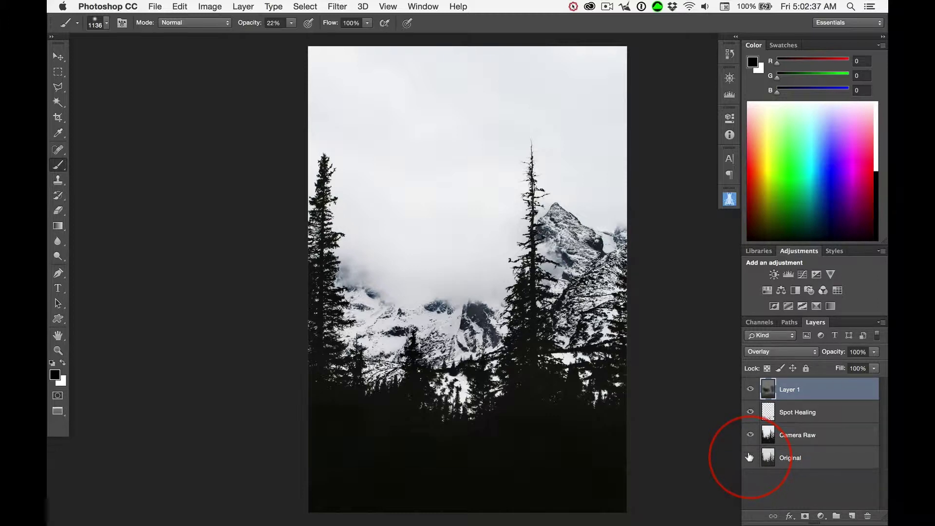
left_click(750, 457, "alt")
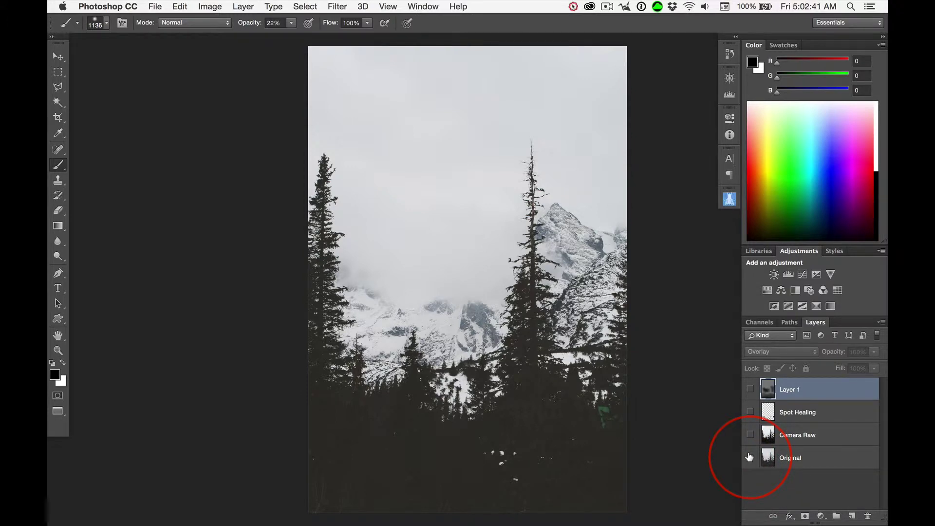
left_click(750, 457, "alt")
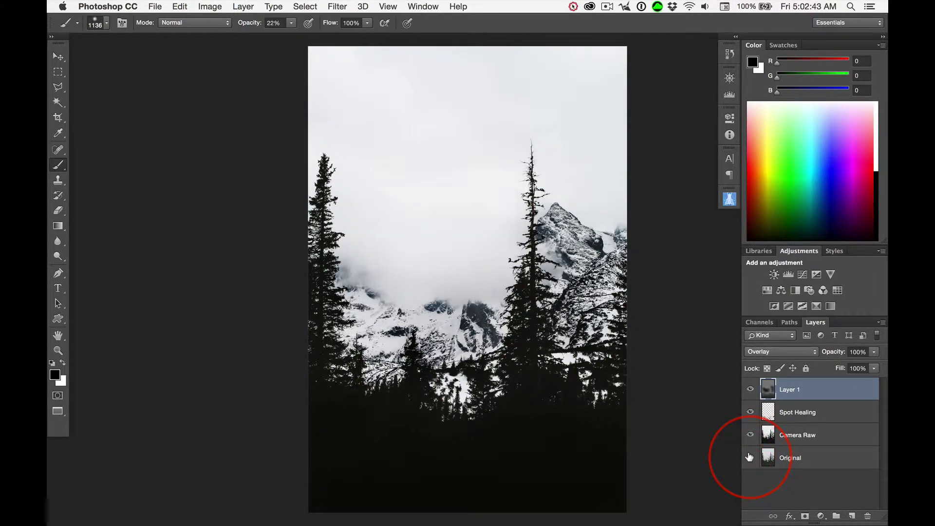
left_click(750, 457, "alt")
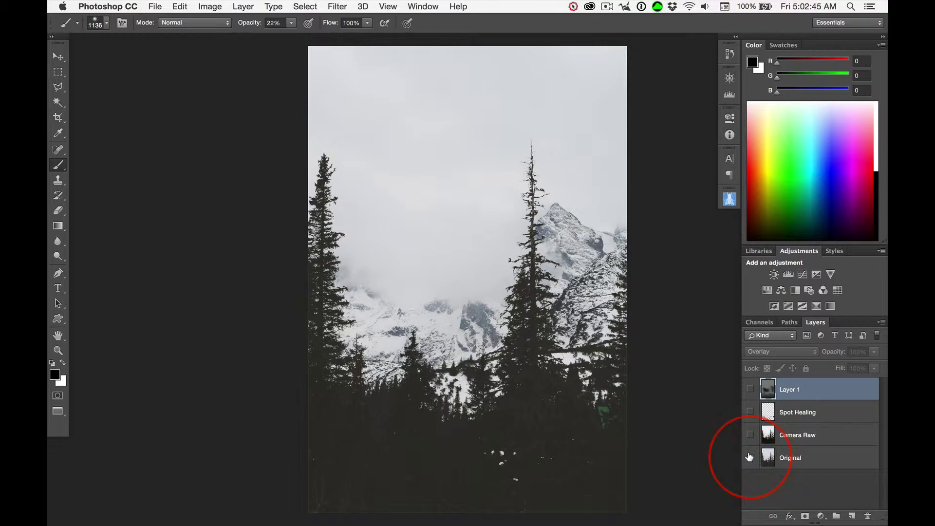
left_click(750, 457, "alt")
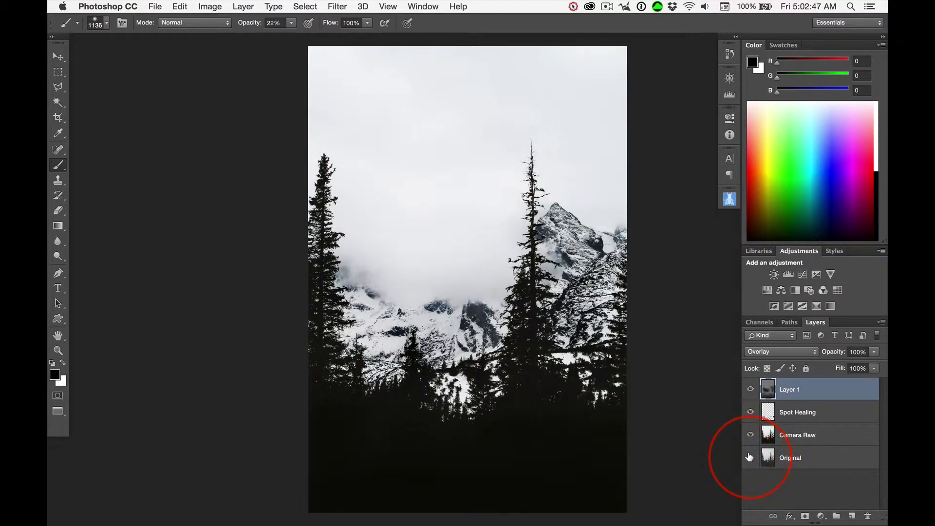
mouse_move(453, 122)
left_mouse_down()
mouse_move(439, 100)
mouse_move(601, 344)
mouse_move(391, 444)
mouse_move(532, 486)
mouse_move(570, 458)
mouse_move(531, 171)
mouse_move(535, 309)
mouse_move(528, 283)
mouse_move(522, 330)
mouse_move(536, 309)
mouse_move(542, 198)
mouse_move(524, 333)
mouse_move(235, 219)
mouse_move(319, 341)
mouse_move(549, 370)
mouse_move(546, 210)
mouse_move(551, 359)
left_mouse_up()
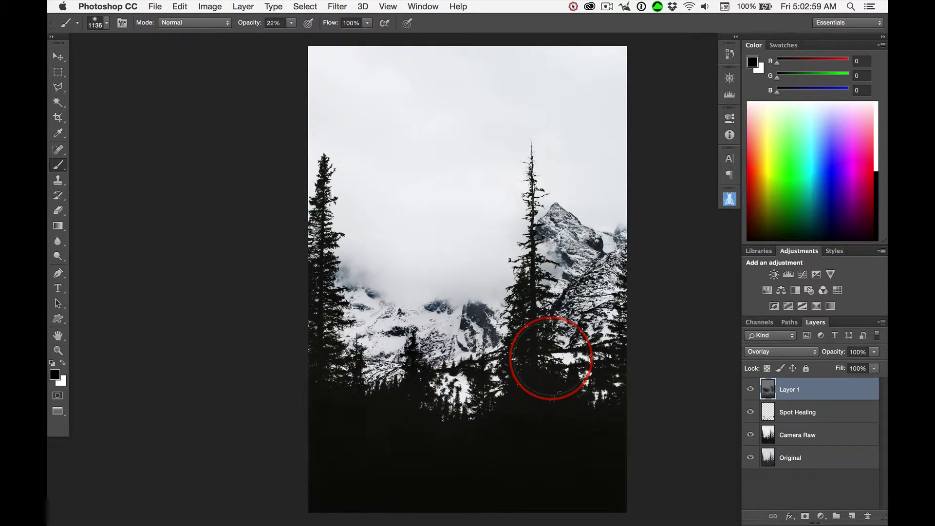